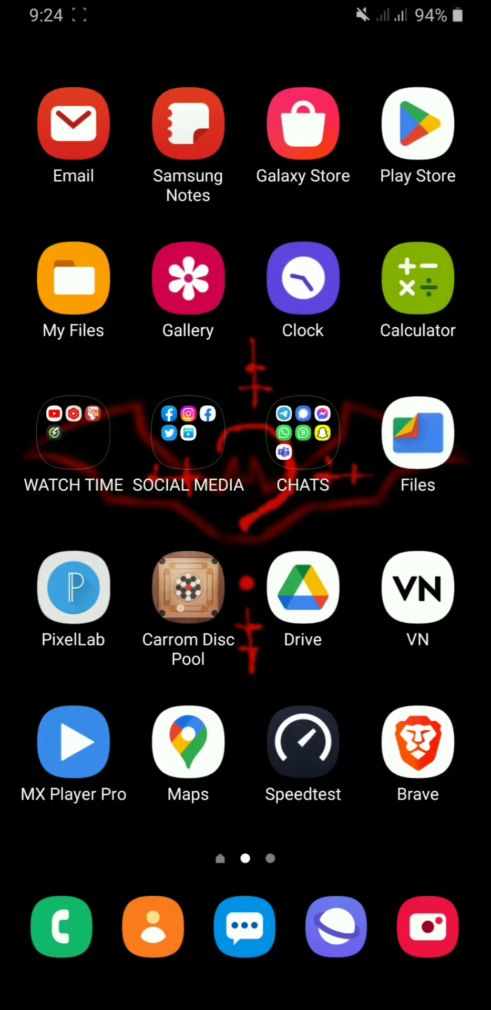
Dismiss the Samsung Notes crash message and add a new empty home screen page
left_click(189, 124)
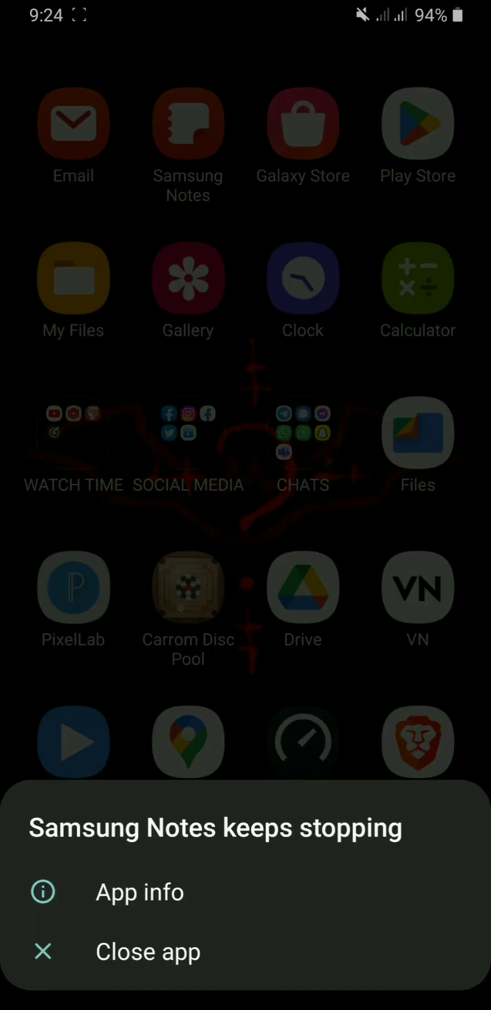
left_click(148, 951)
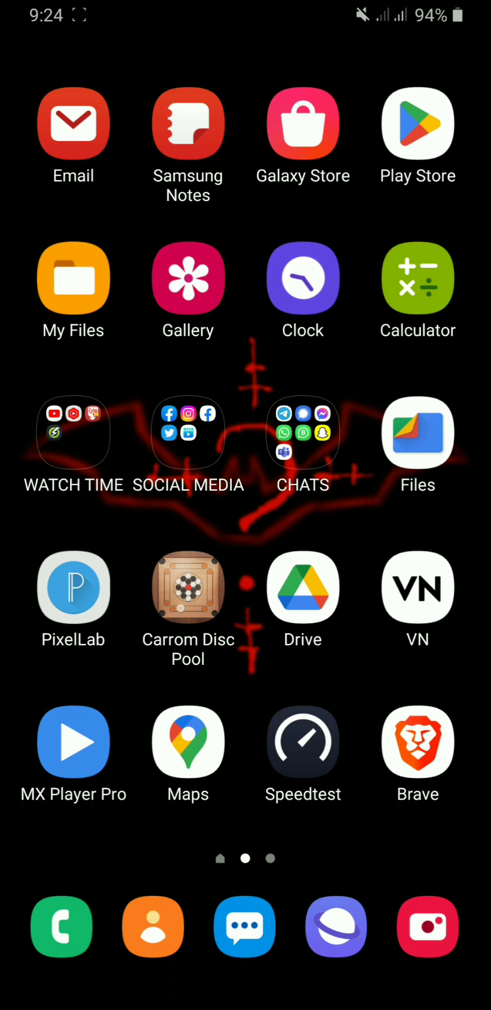
left_click_drag(368, 473, 131, 473)
left_click_drag(279, 579, 279, 578)
left_click_drag(421, 467, 278, 467)
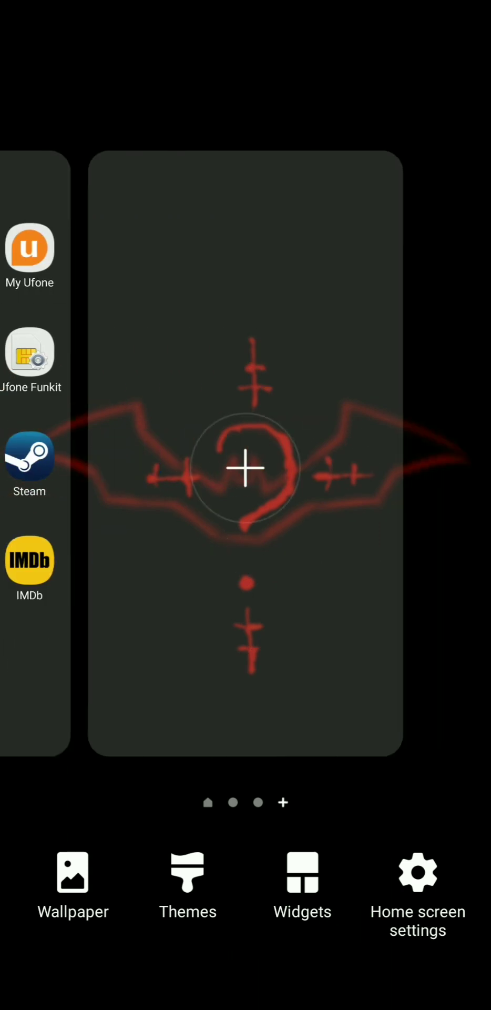
left_click(279, 467)
Place a Samsung Notes Single note widget on the new page and browse its note picker
left_click_drag(245, 737, 246, 737)
left_click(303, 884)
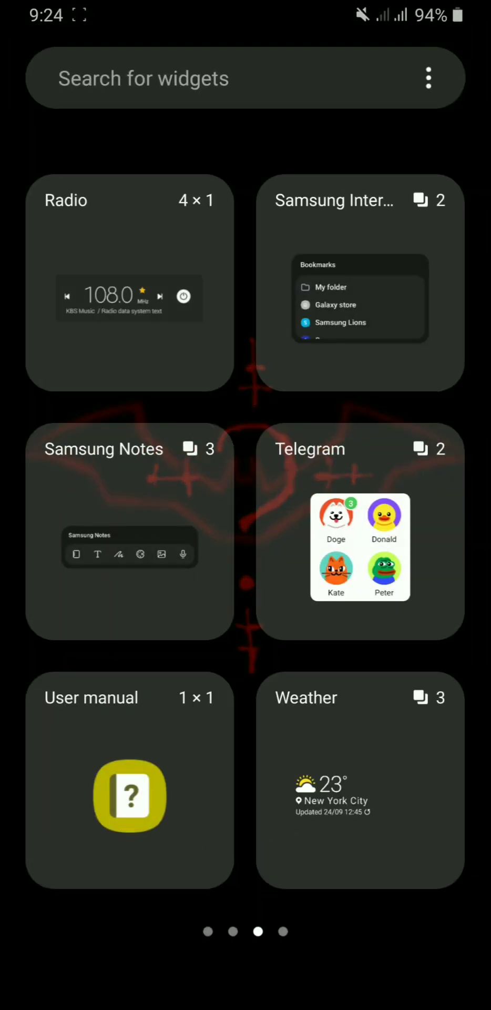
left_click(131, 447)
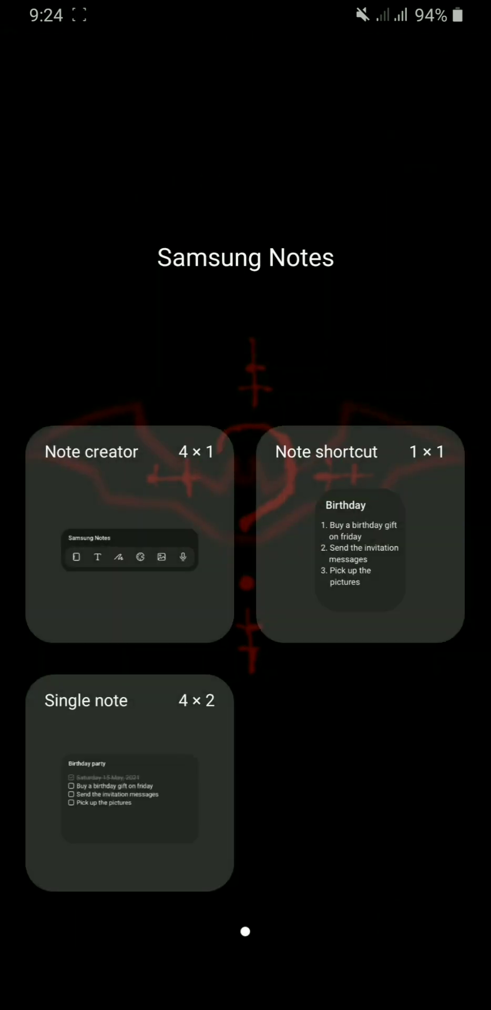
left_click_drag(129, 783, 245, 224)
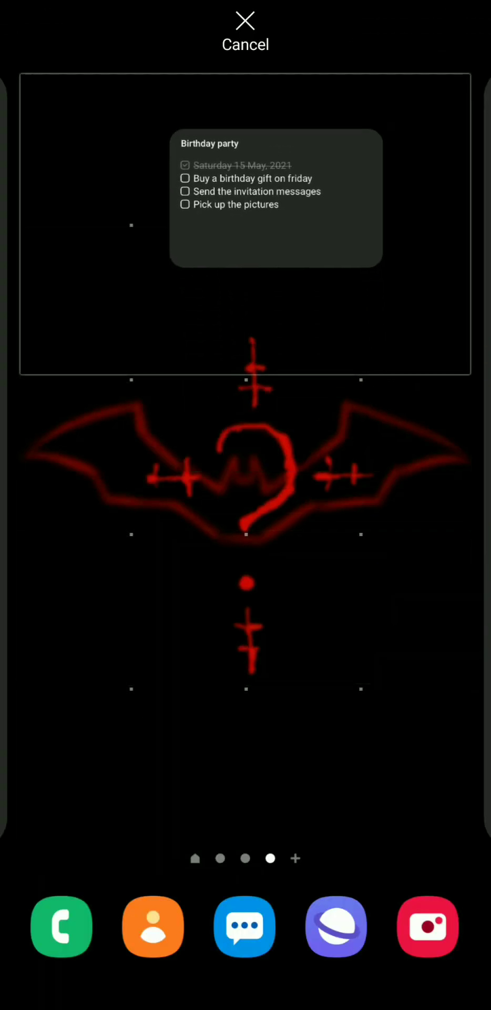
left_click_drag(245, 225, 245, 452)
scroll(245, 526, "down", 5)
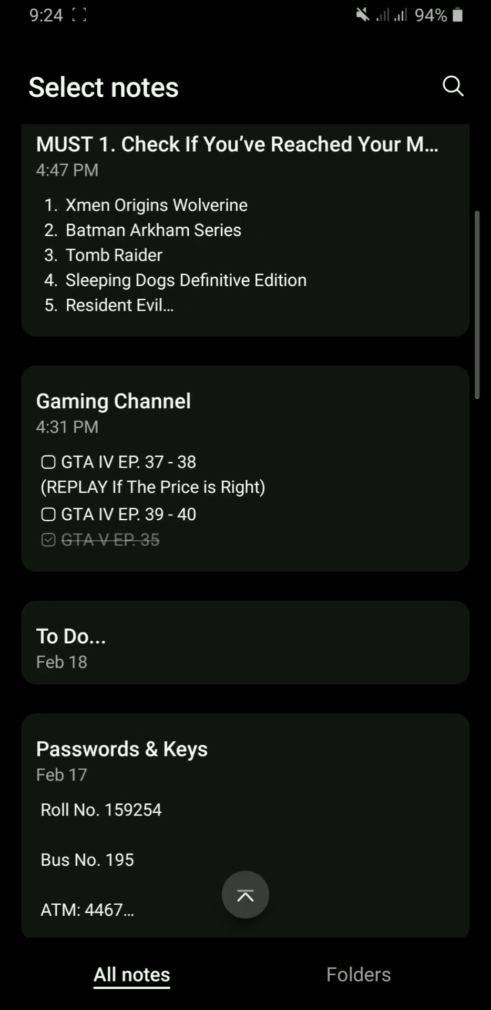
scroll(245, 526, "down", 10)
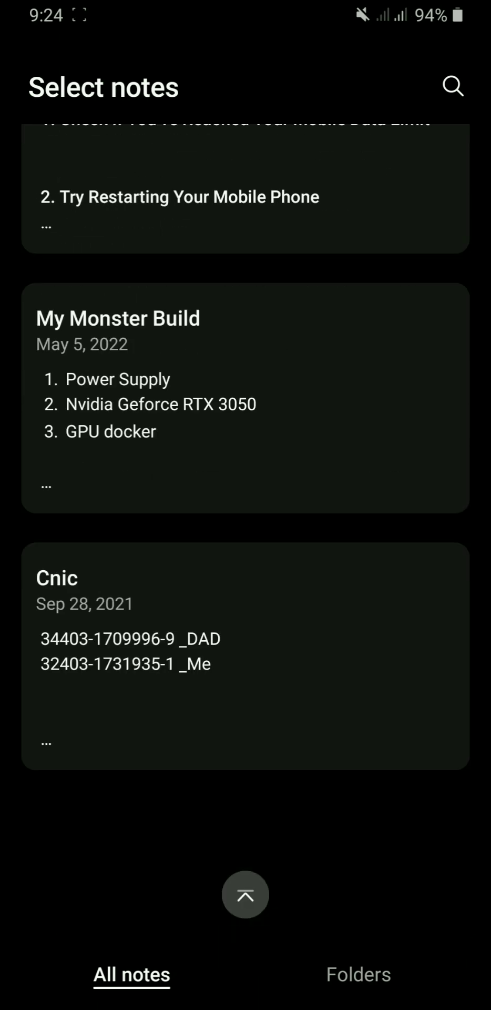
scroll(245, 526, "up", 5)
left_click(245, 895)
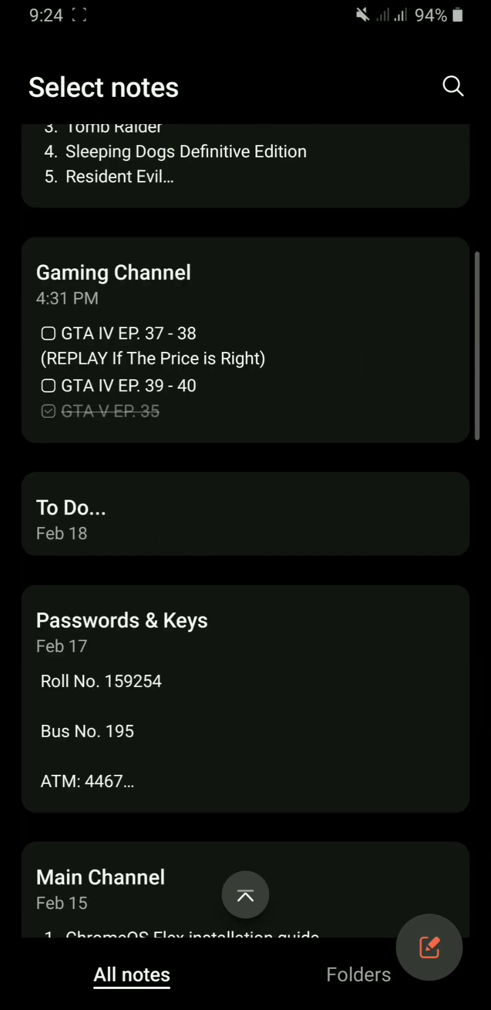
Link the widget to the MUST note and stretch it tall enough to show all seven games
left_click(237, 500)
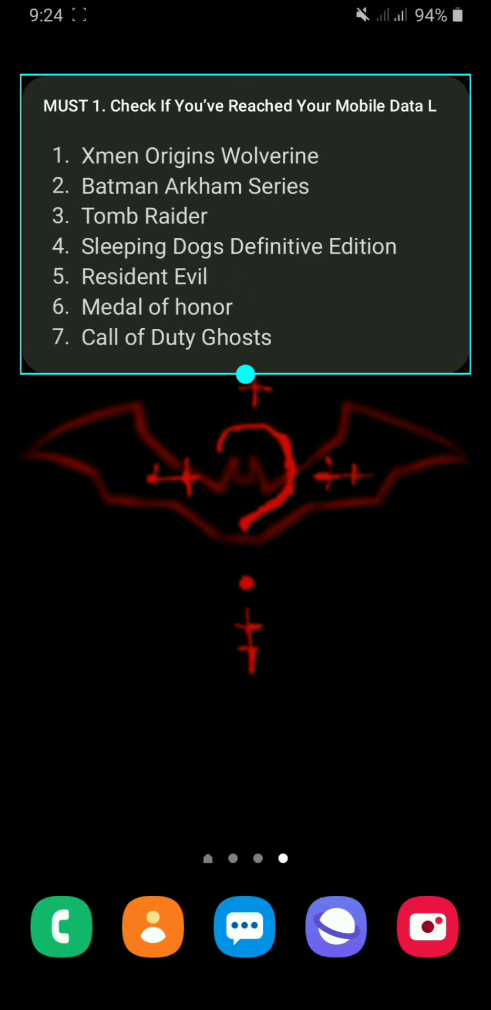
left_click_drag(246, 375, 245, 902)
left_click_drag(471, 456, 463, 457)
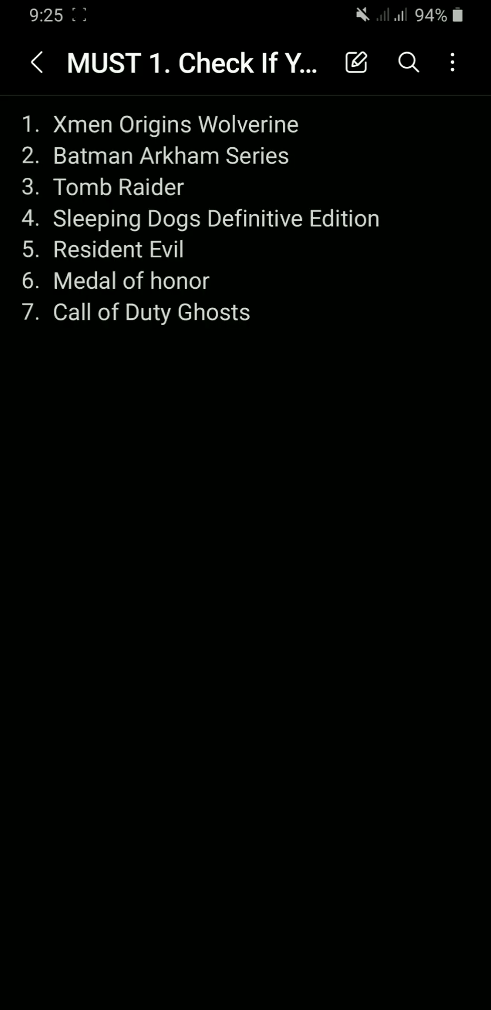
Select the entire MUST game list in the note and copy it
double_click(174, 218)
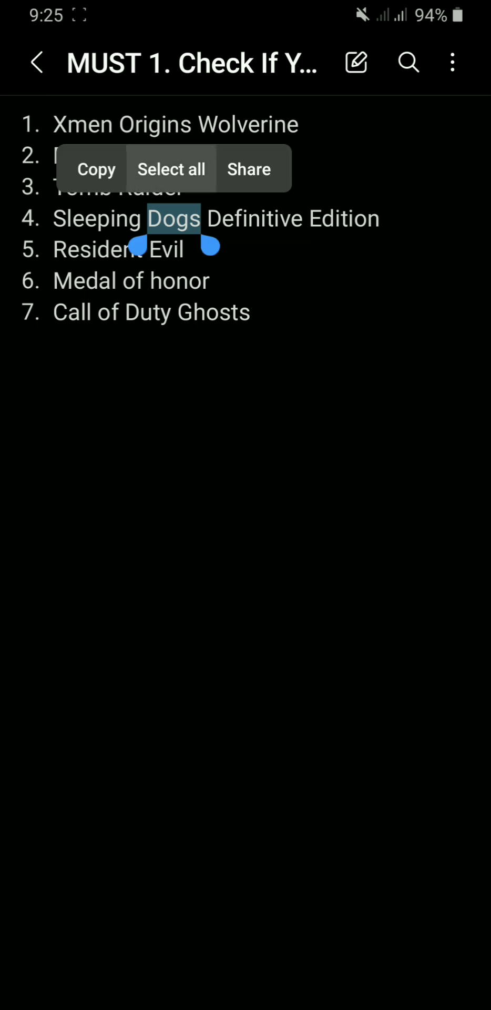
left_click(172, 169)
left_click(141, 169)
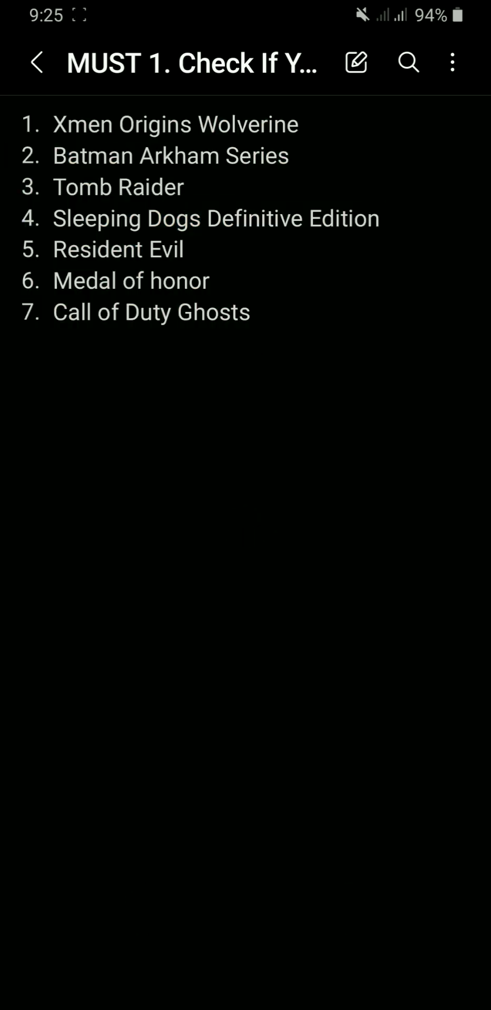
Send the game list to the MYSELF chat in WhatsApp Business, then return to the home screen
key("Home")
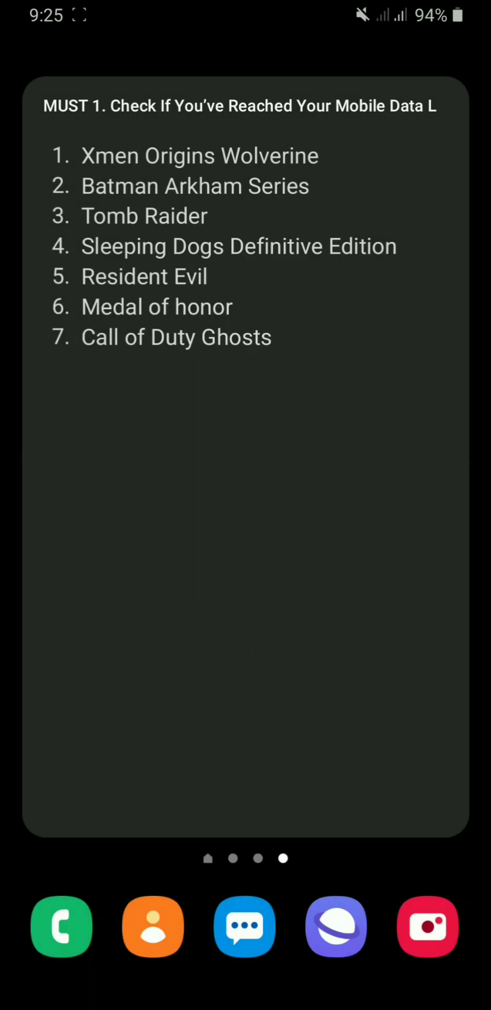
left_click_drag(105, 474, 395, 474)
left_click_drag(105, 474, 395, 474)
left_click(289, 448)
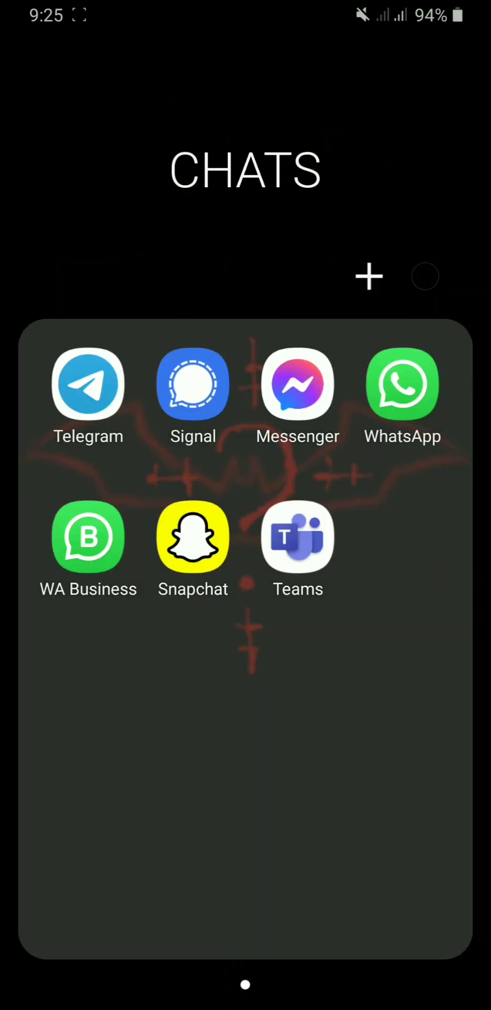
left_click(88, 536)
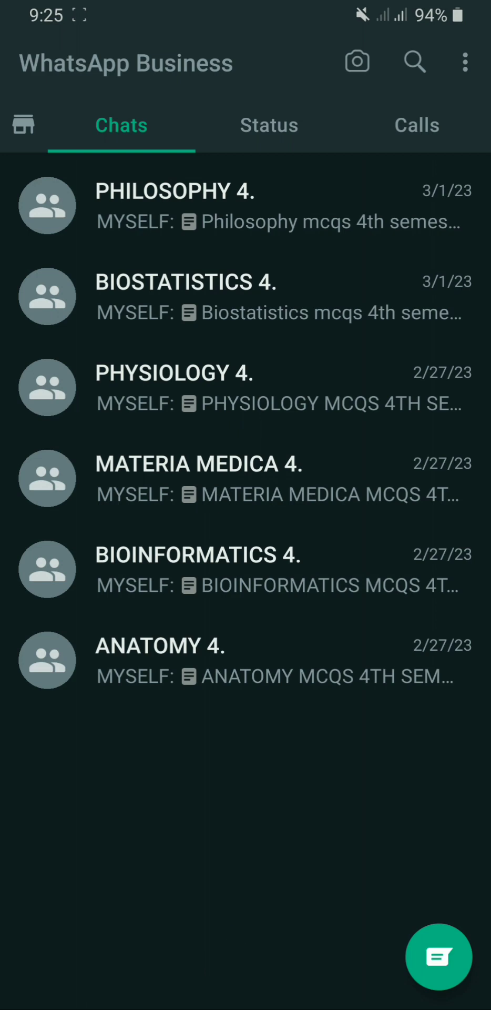
left_click(439, 957)
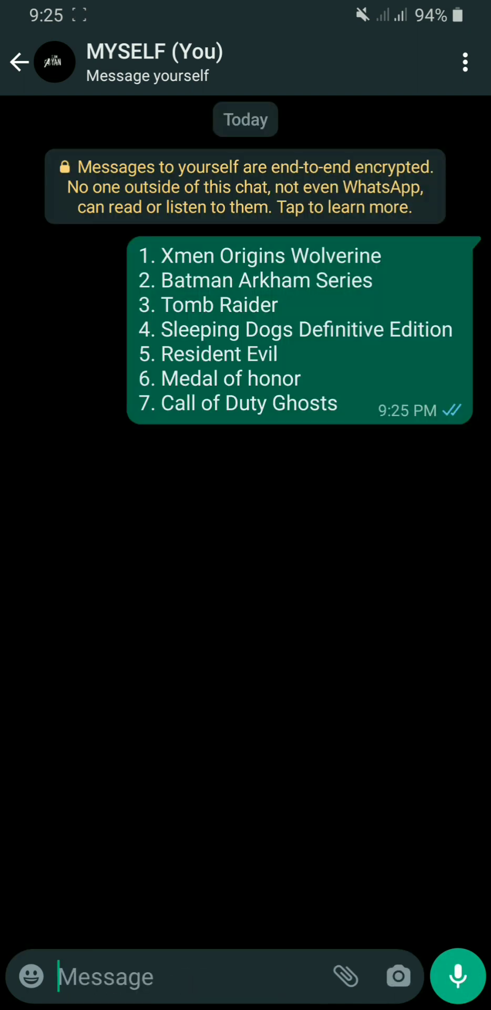
left_click(84, 994)
left_click_drag(368, 473, 105, 473)
Switch the note widget to show the Gaming Channel note through Widget settings
key("Home")
left_click_drag(394, 474, 105, 474)
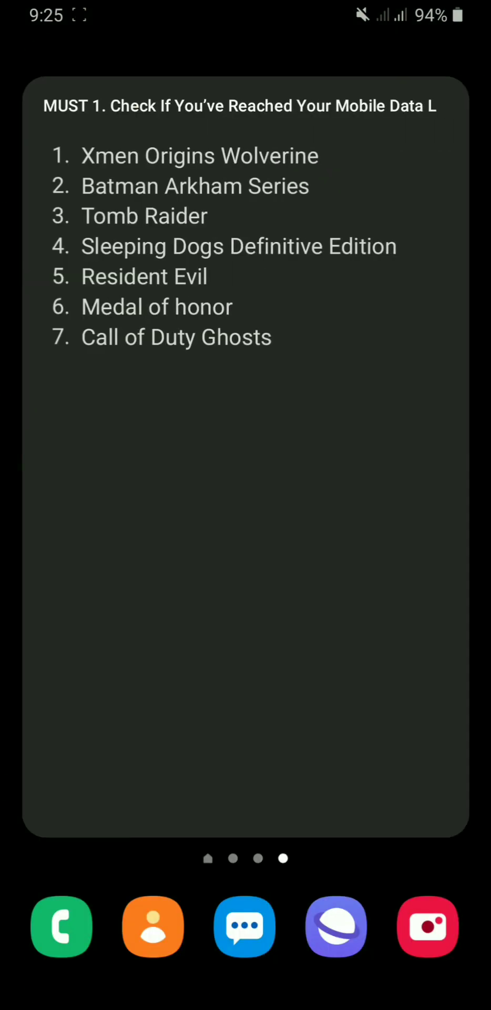
left_click(213, 161)
left_click(246, 899)
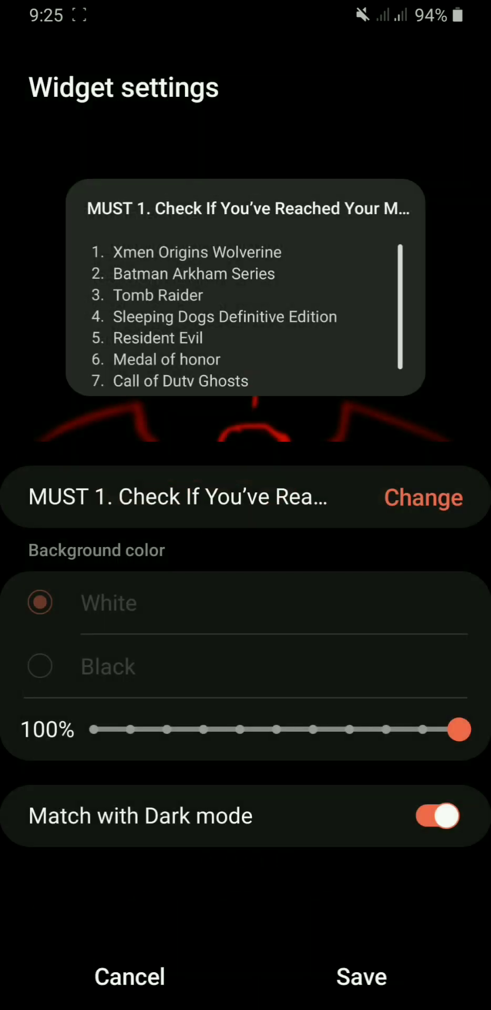
left_click(424, 498)
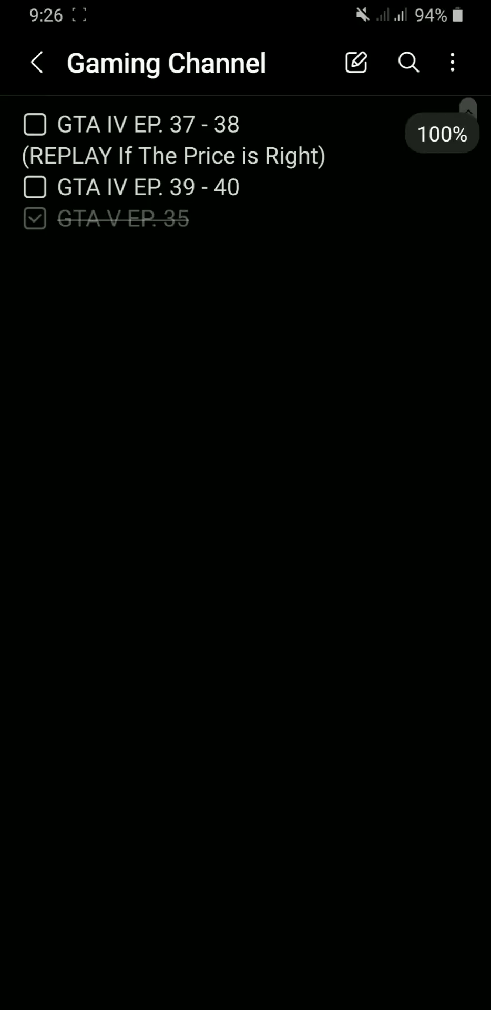
Select and copy the whole Gaming Channel checklist
left_click_drag(79, 124, 189, 226)
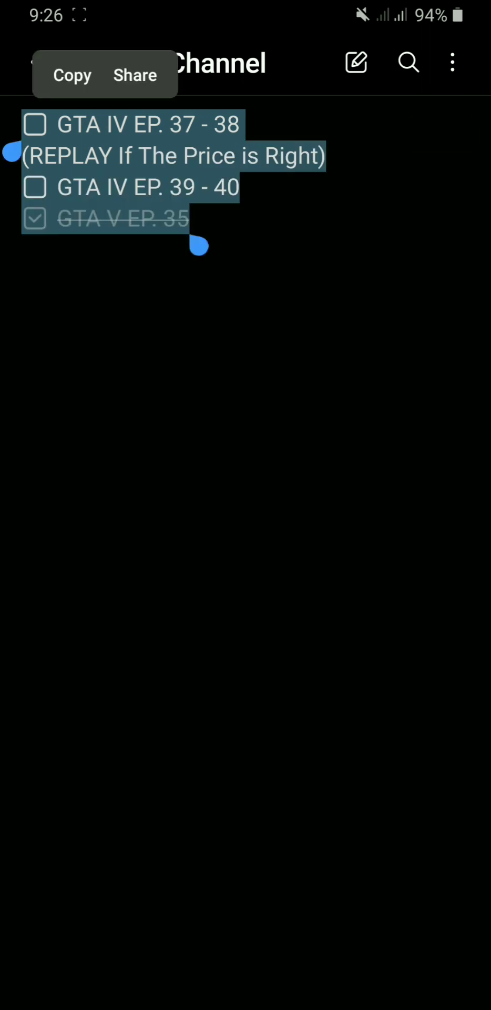
left_click(72, 75)
left_click_drag(246, 1000, 246, 684)
Paste the Gaming Channel checklist into the MYSELF chat and send it
left_click(245, 358)
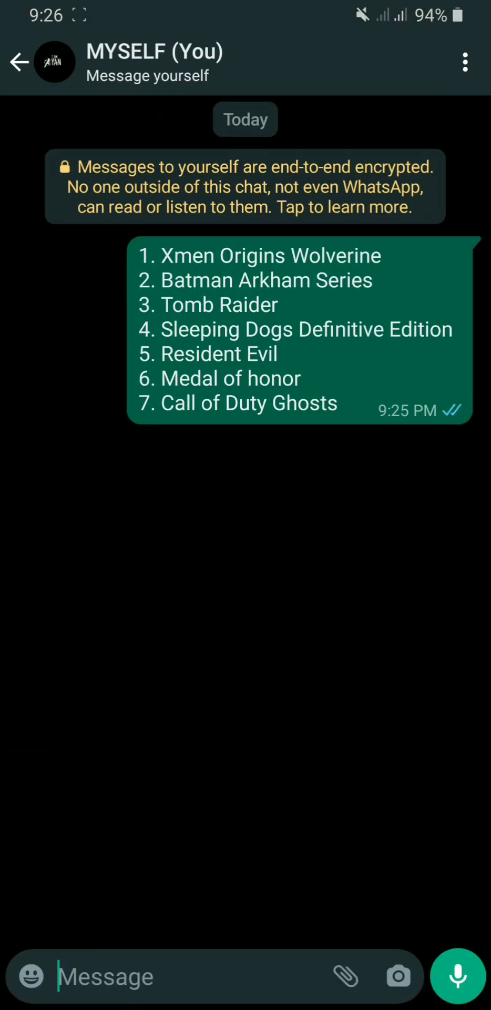
left_click(106, 977)
left_click(61, 922)
left_click(458, 976)
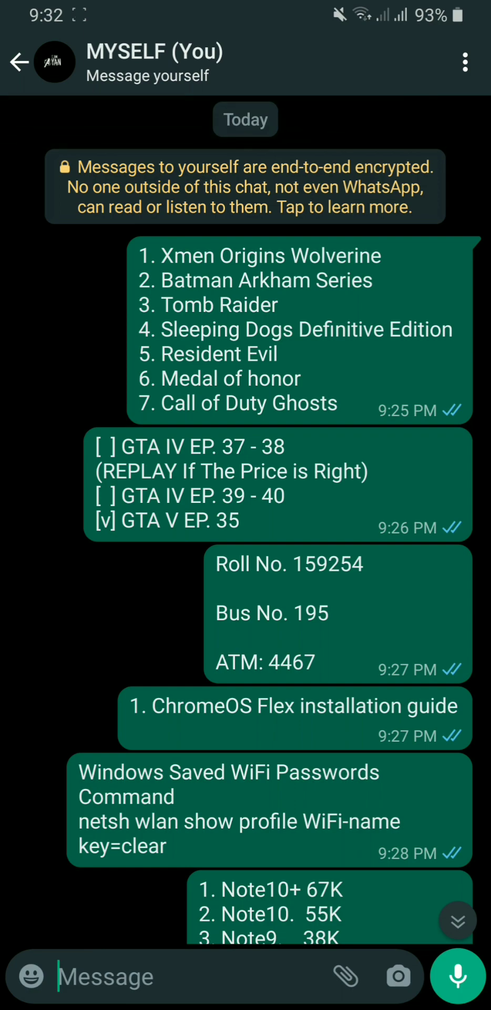
Open Samsung Notes' App info, cancel the uninstall prompt, and scroll to App details in store
key("super")
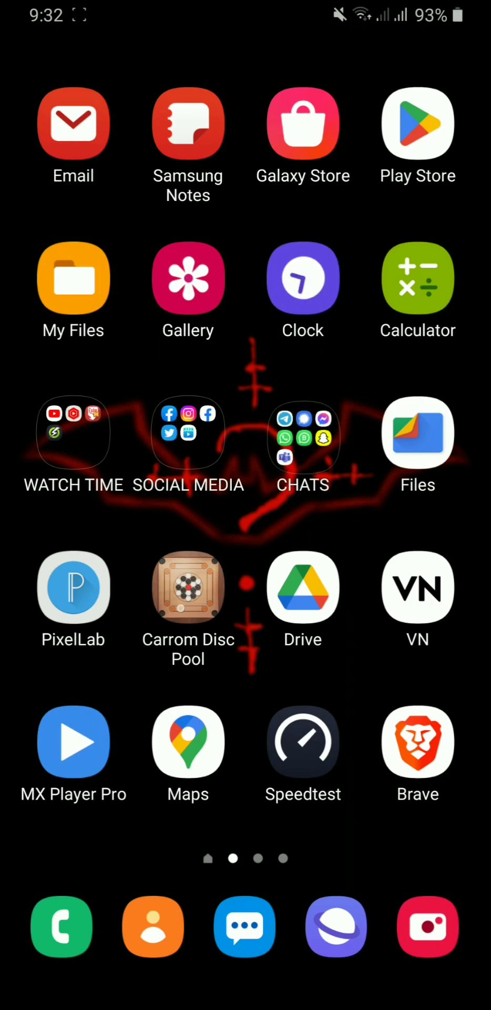
left_click_drag(188, 123, 299, 226)
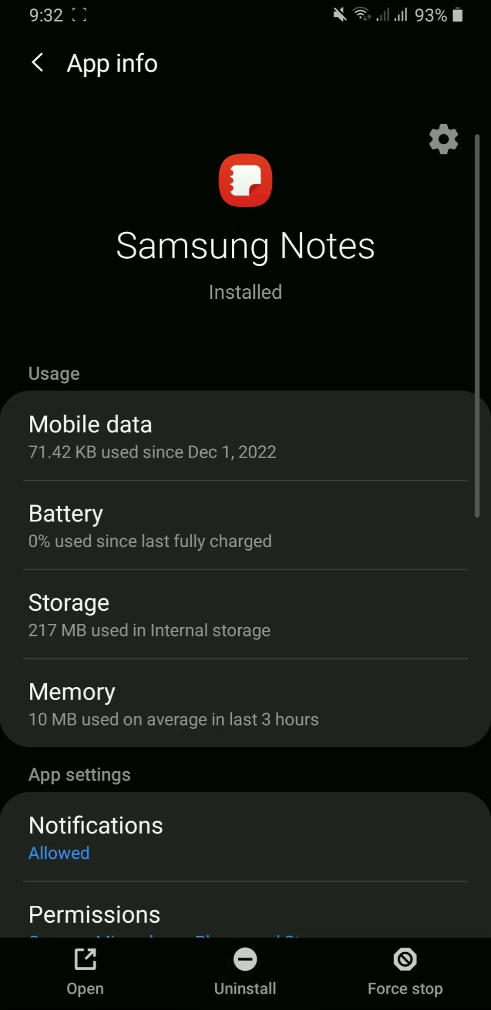
left_click(245, 968)
left_click(143, 946)
scroll(245, 526, "down", 10)
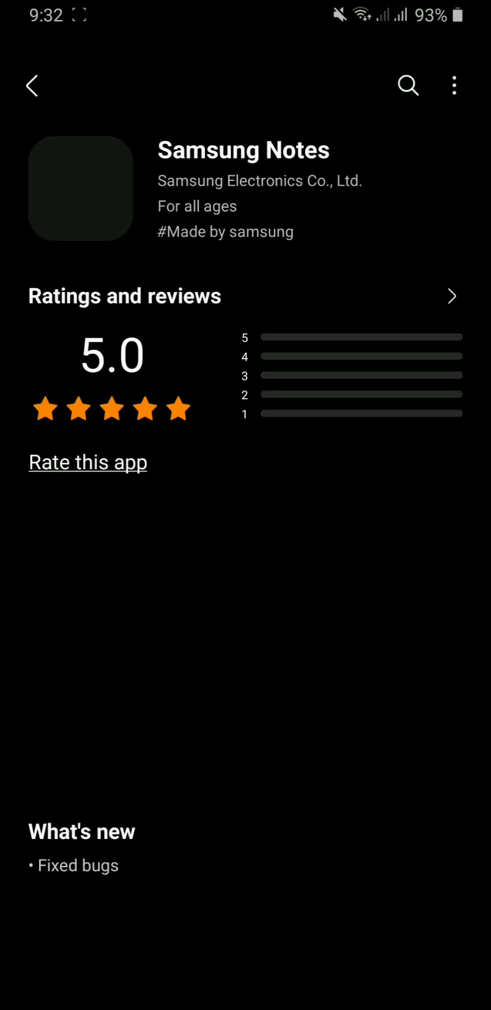
Uninstall Samsung Notes from its Galaxy Store page and return to the home screen
left_click(142, 965)
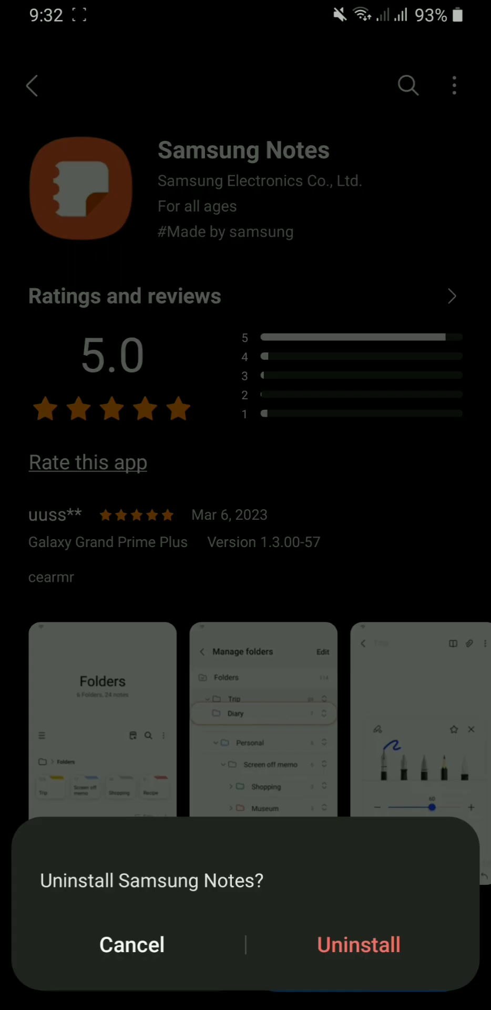
left_click(359, 945)
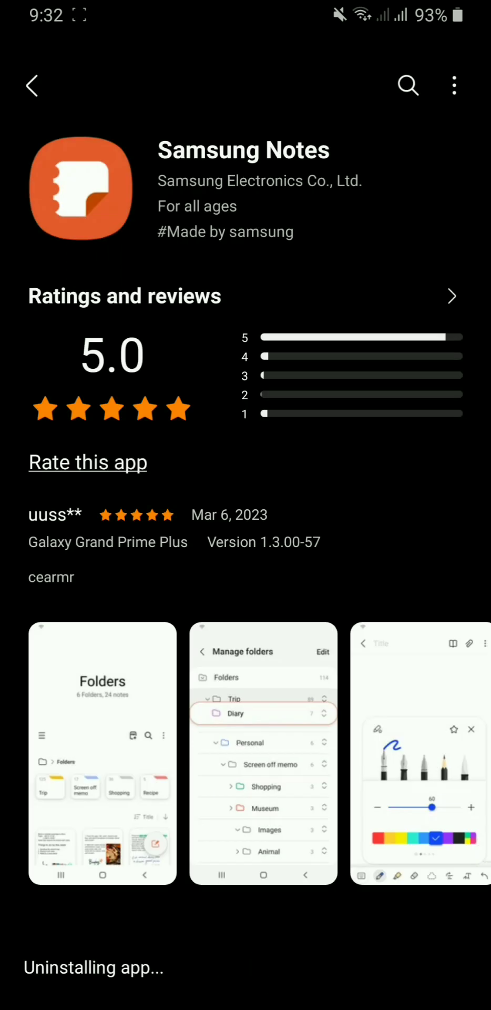
key("super")
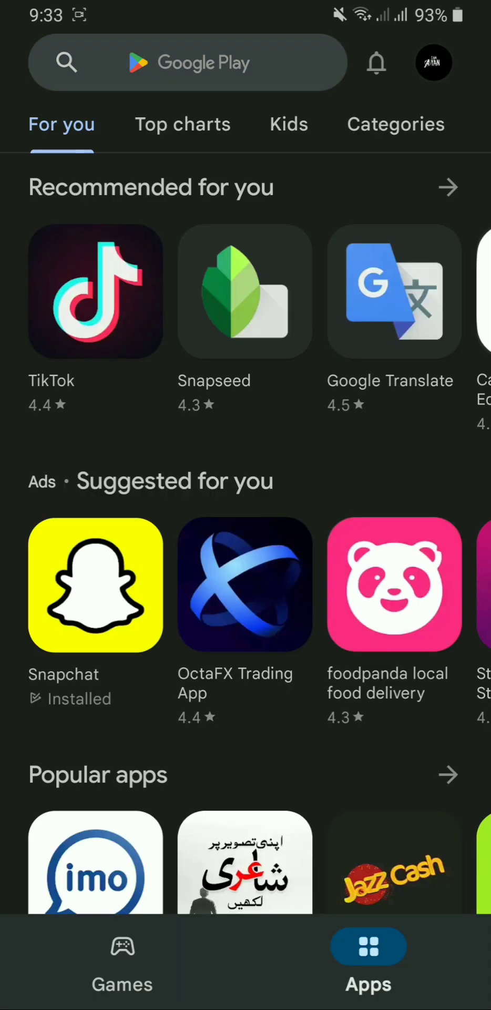
Search Google Play for 'samsung Notes', scroll the results, and open the Samsung Calculator listing
left_click(187, 62)
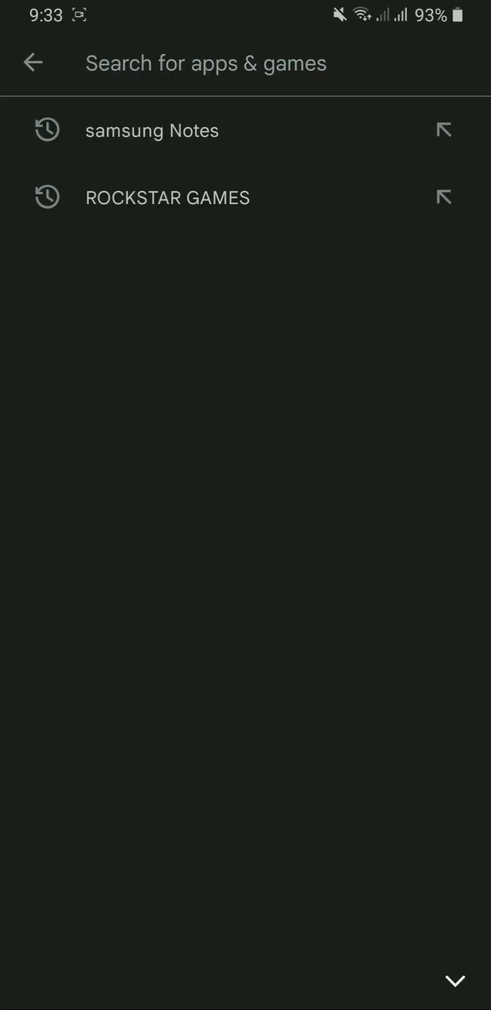
left_click(158, 129)
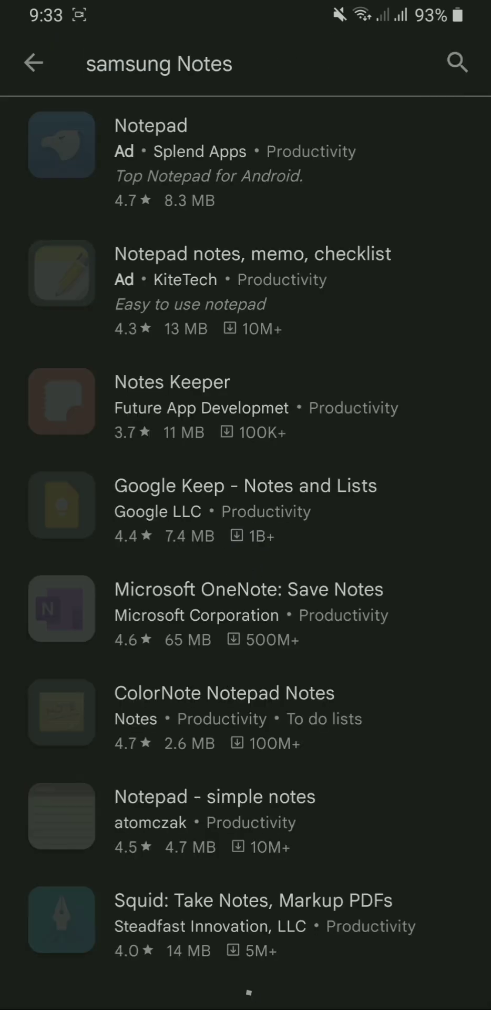
scroll(245, 527, "down", 15)
scroll(246, 526, "down", 10)
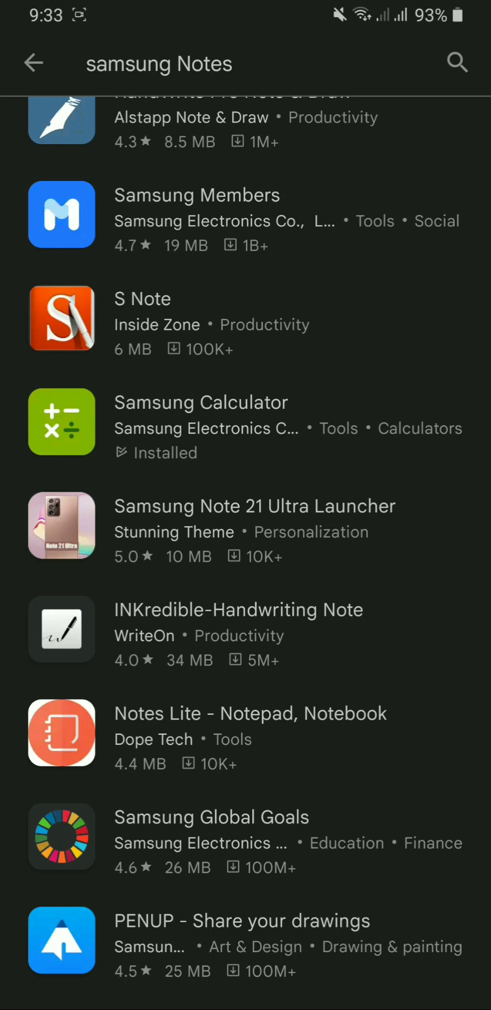
left_click(245, 421)
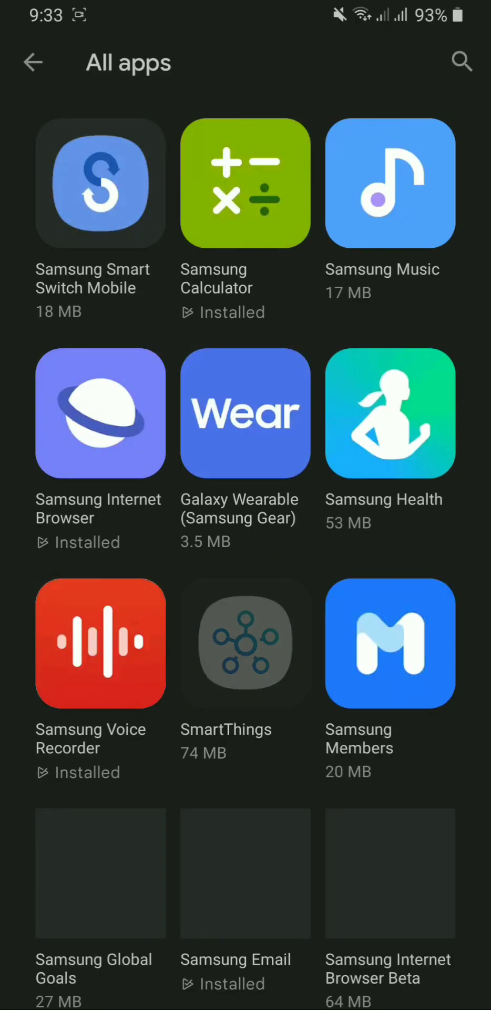
Scroll to the end of Samsung Electronics' All apps grid in Google Play
scroll(246, 526, "down", 5)
scroll(246, 526, "down", 10)
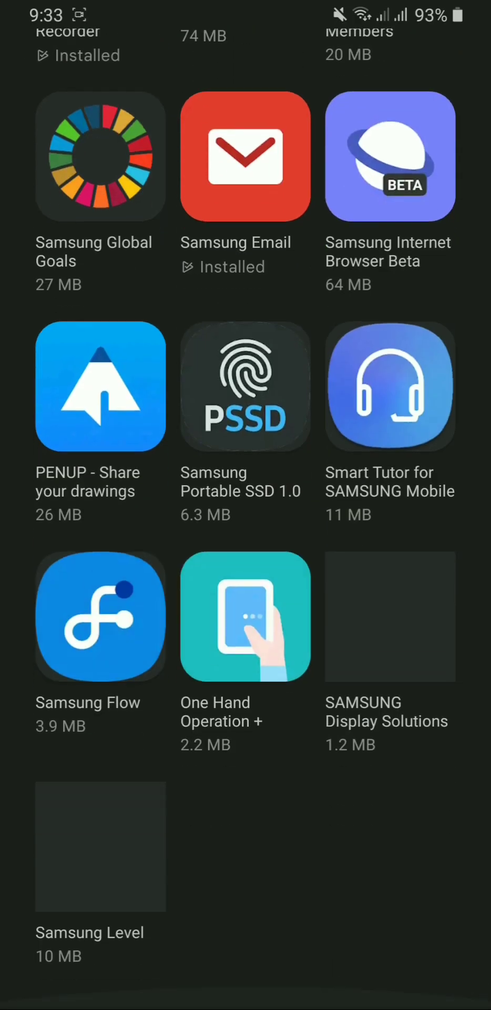
scroll(245, 526, "down", 2)
scroll(246, 526, "down", 2)
scroll(245, 526, "down", 3)
scroll(246, 526, "down", 6)
scroll(245, 526, "down", 4)
scroll(246, 527, "down", 6)
scroll(245, 526, "down", 3)
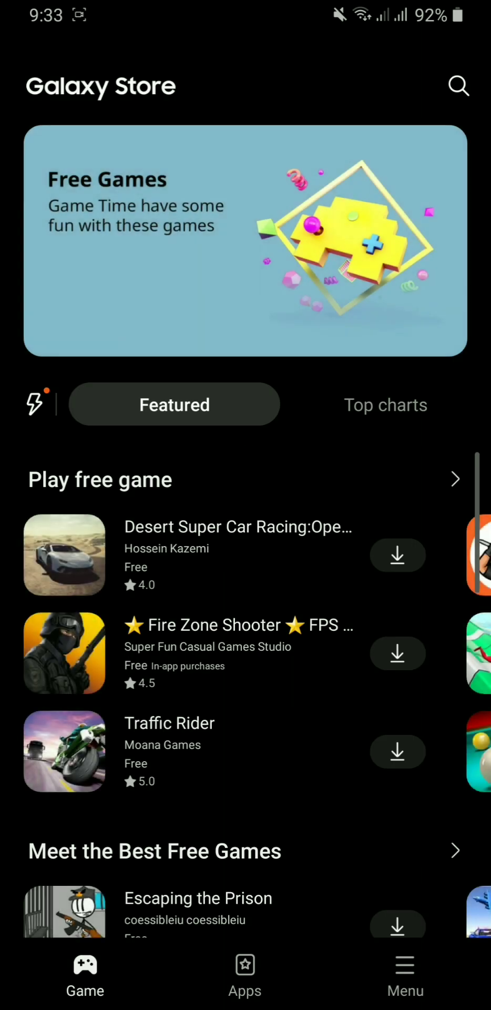
Rerun the recent 'samsung notes' Galaxy Store search and install Samsung Notes
left_click(459, 86)
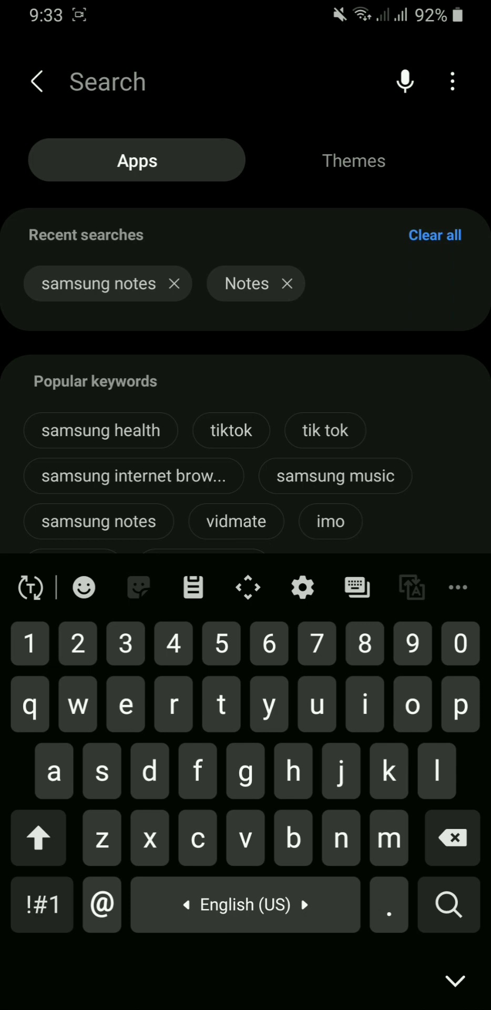
left_click(99, 283)
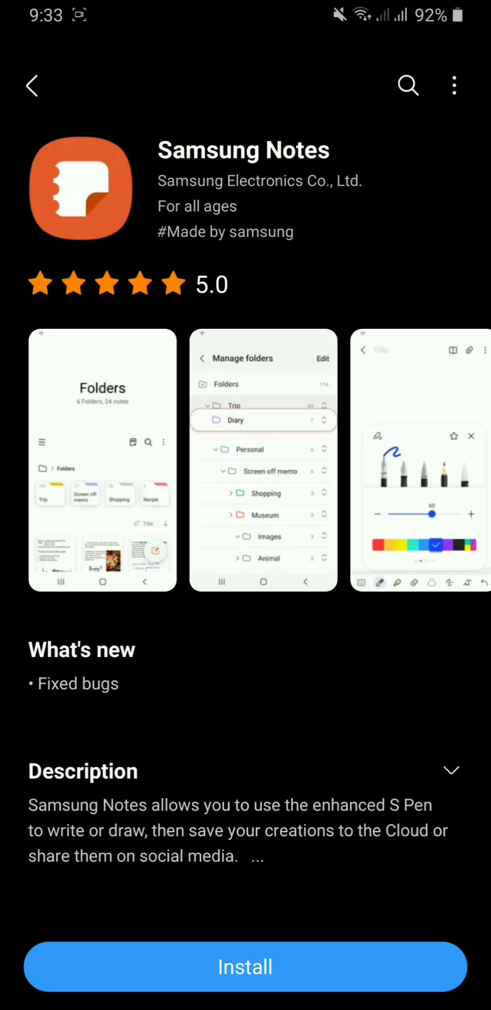
left_click(245, 967)
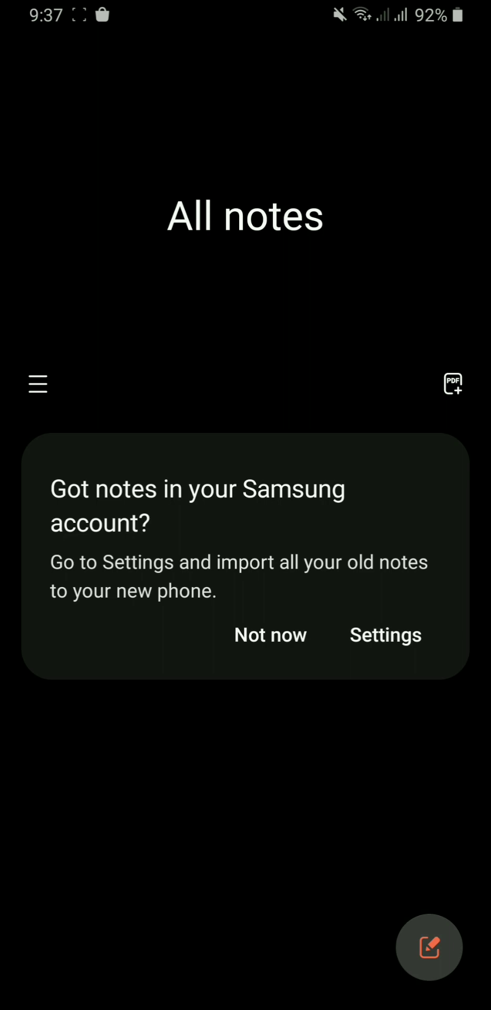
Grant the phone permission, agree to Samsung Cloud sync, and begin Microsoft OneNote sync setup
left_click(385, 635)
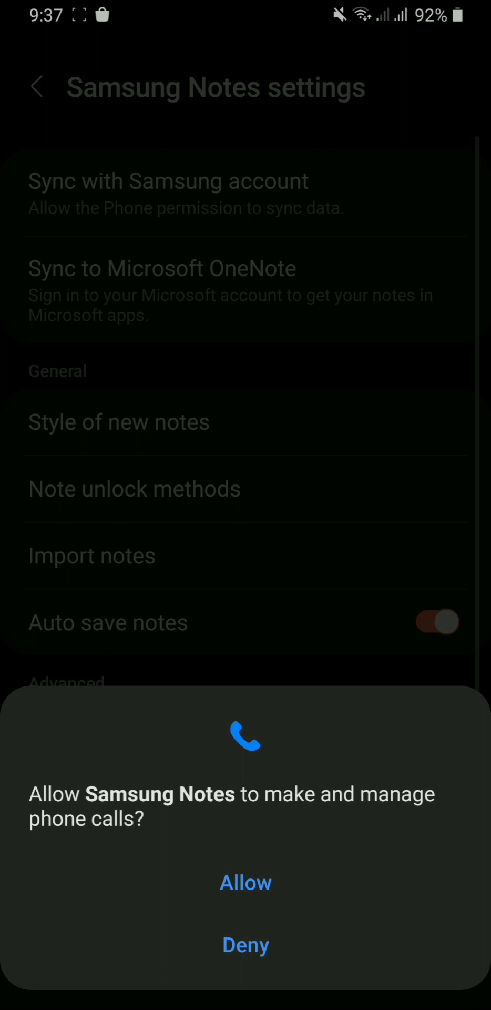
left_click(245, 883)
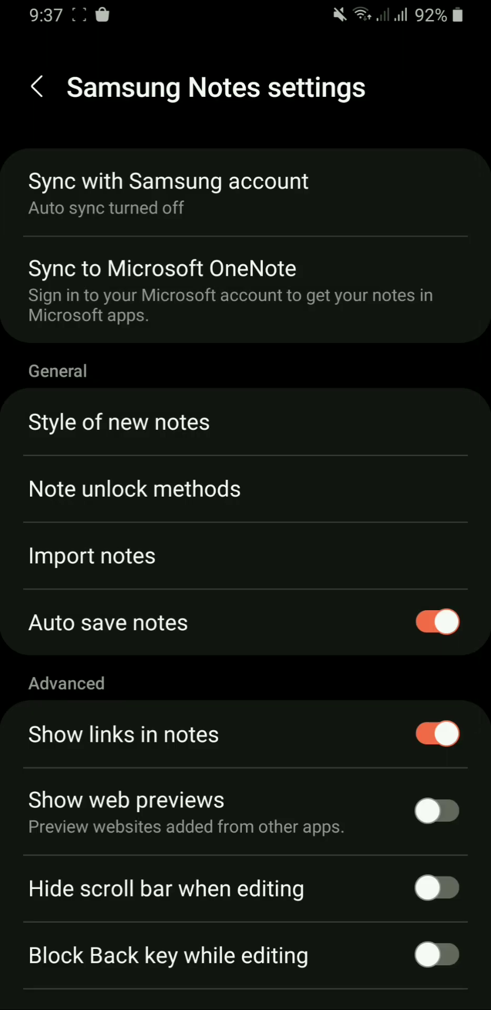
left_click(169, 192)
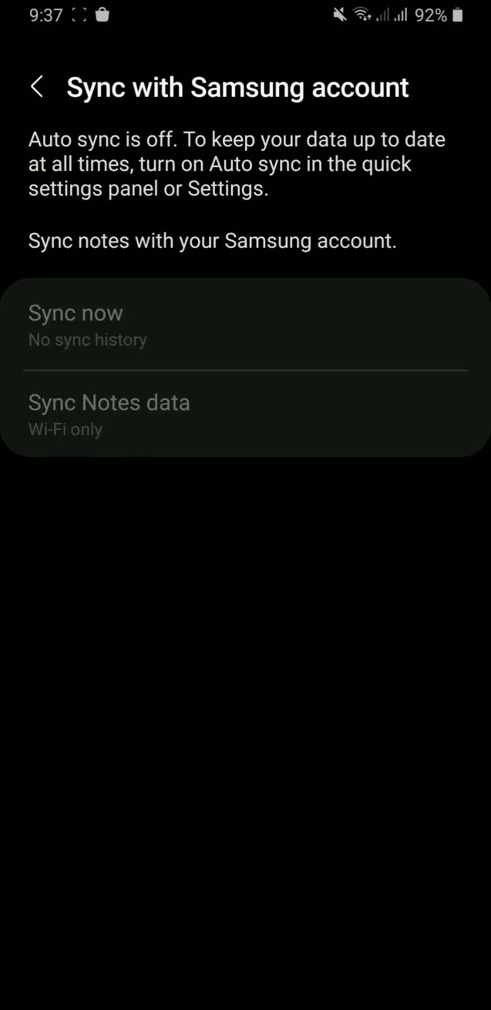
left_click(37, 87)
left_click(163, 287)
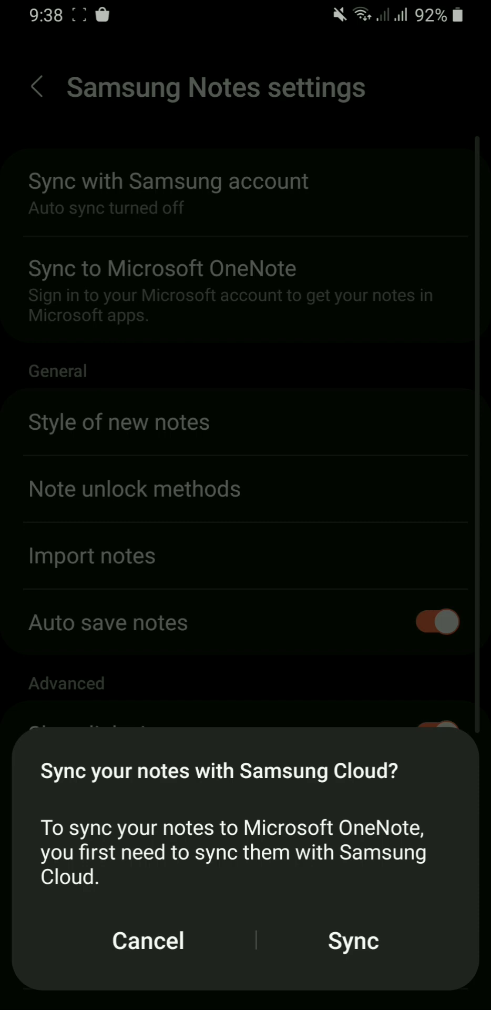
left_click(354, 941)
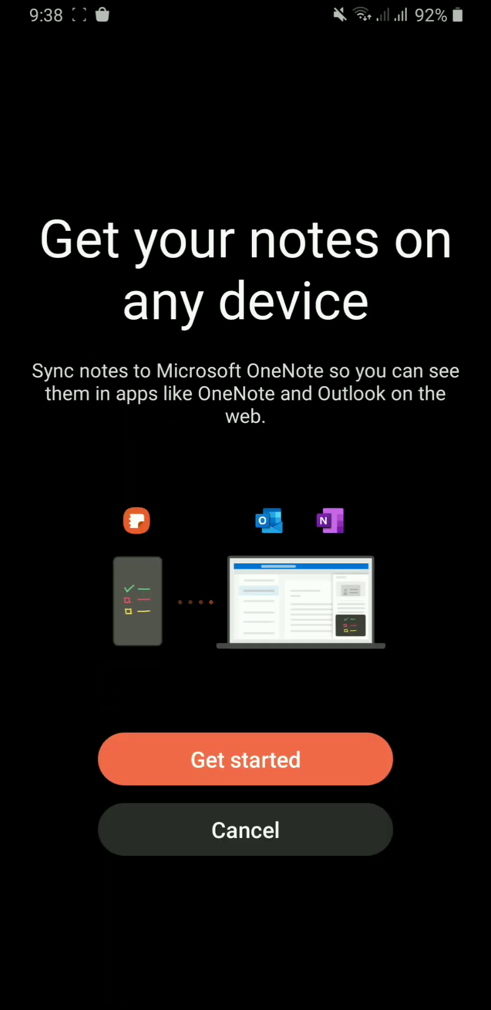
left_click(245, 760)
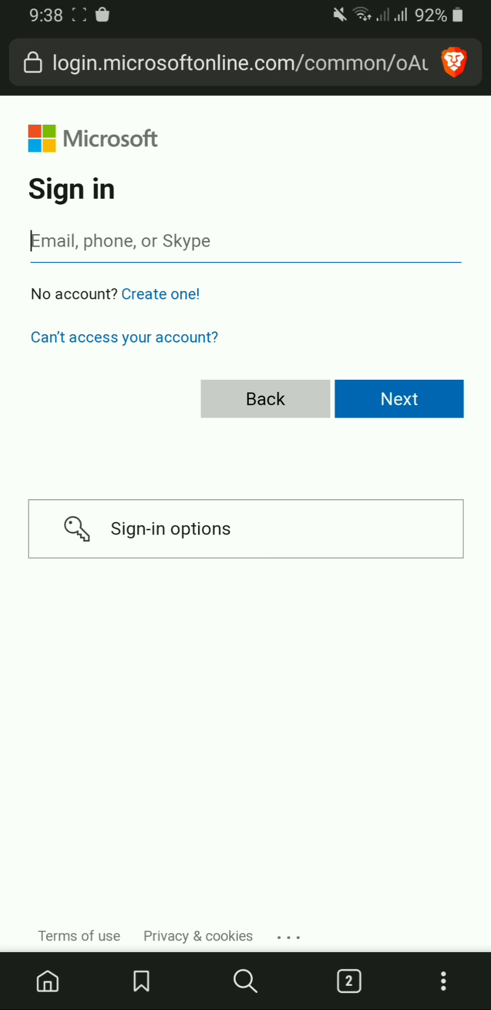
Sign in with the Microsoft account email and accept Samsung Notes' access to OneNote notebooks
left_click(158, 241)
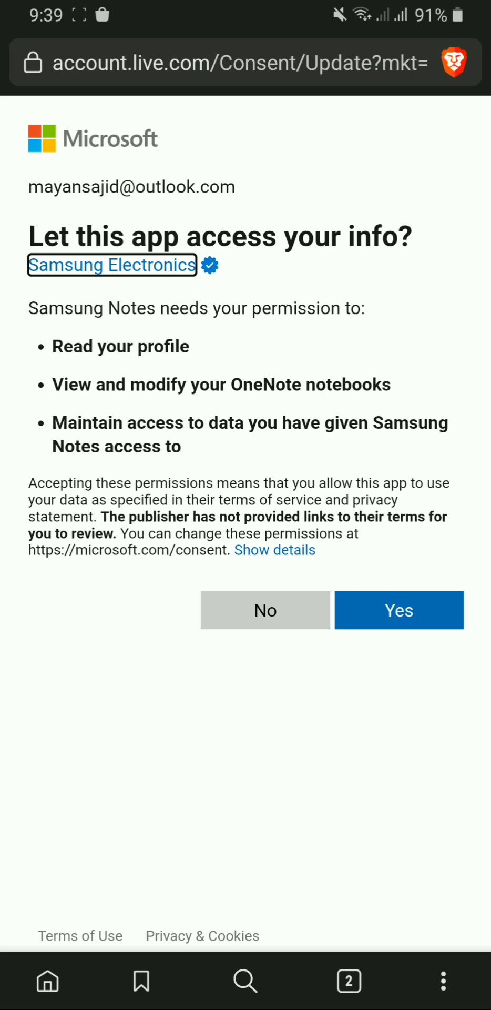
left_click(399, 610)
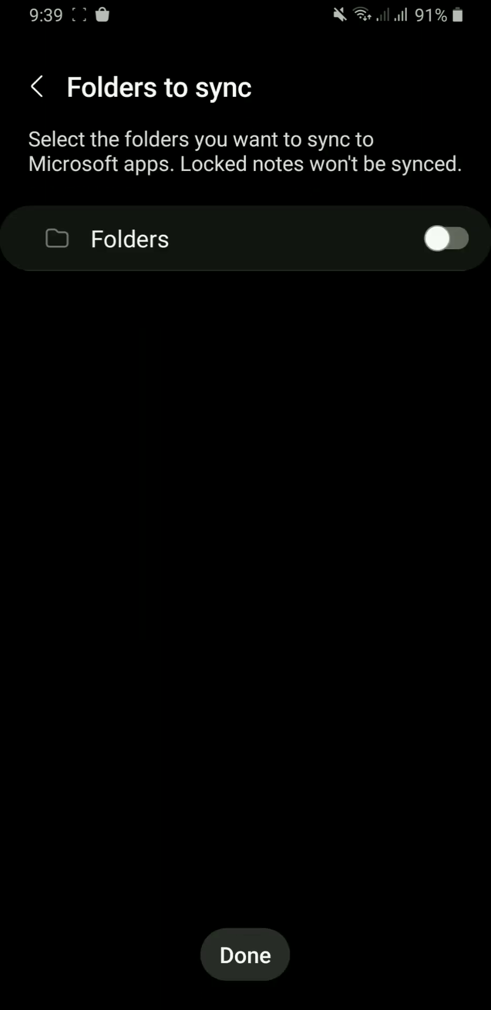
Include all folders in the OneNote sync and confirm the folder choice
left_click(50, 238)
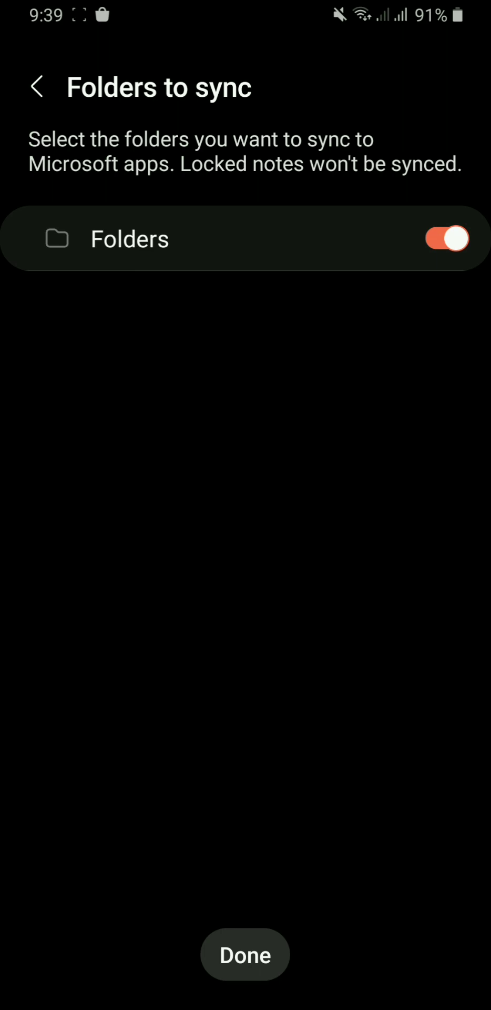
left_click(245, 955)
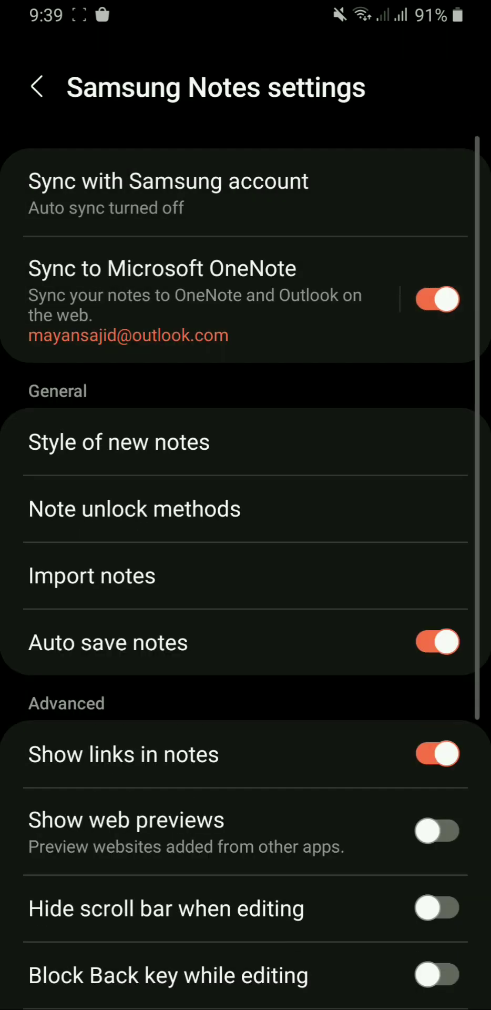
scroll(245, 527, "up", 5)
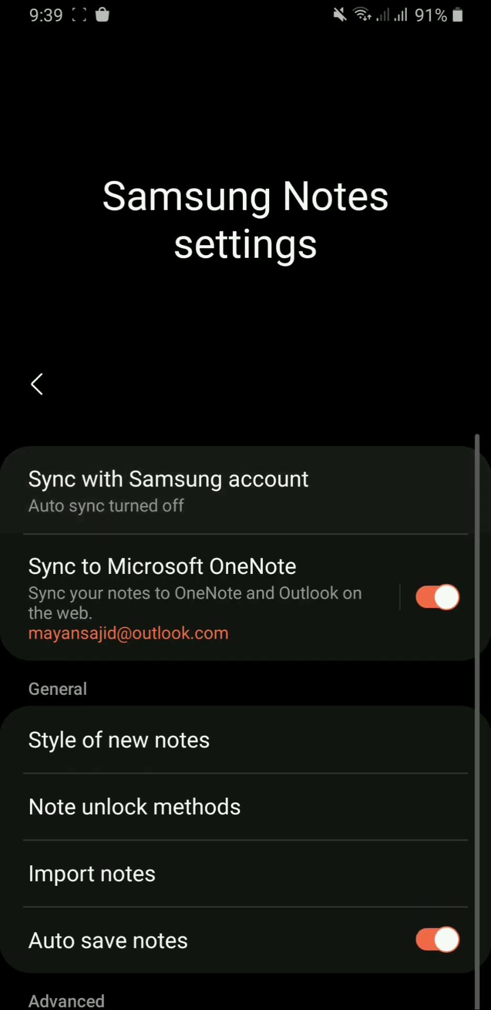
Return to All notes, start a new note, and copy the seven-game list from WhatsApp
left_click(168, 489)
left_click_drag(490, 542, 452, 542)
left_click(429, 947)
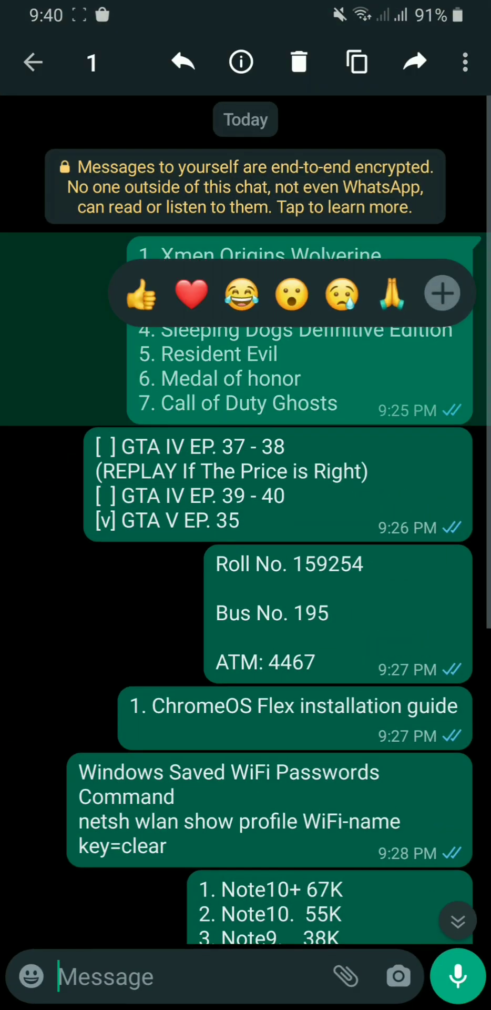
left_click(357, 62)
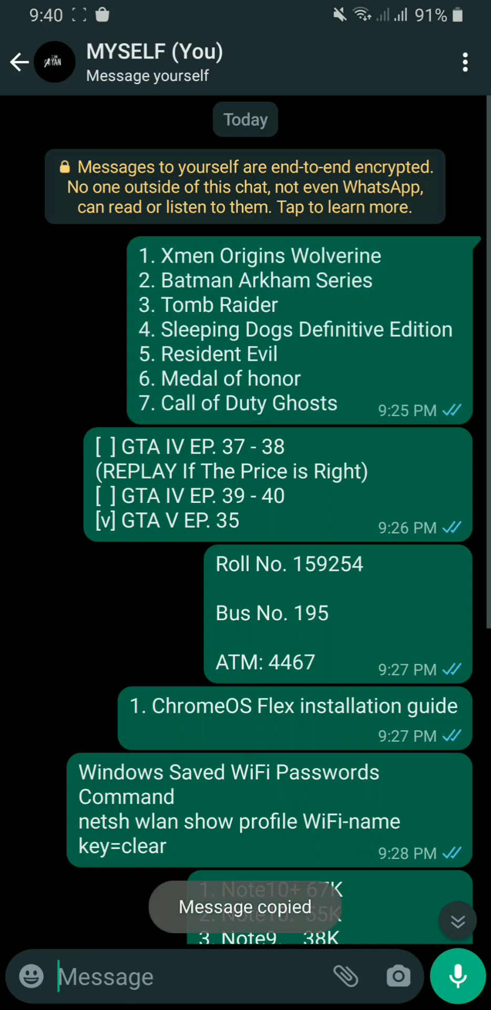
Switch back to the empty note and paste the seven-game list into its body
left_click_drag(246, 1005, 246, 684)
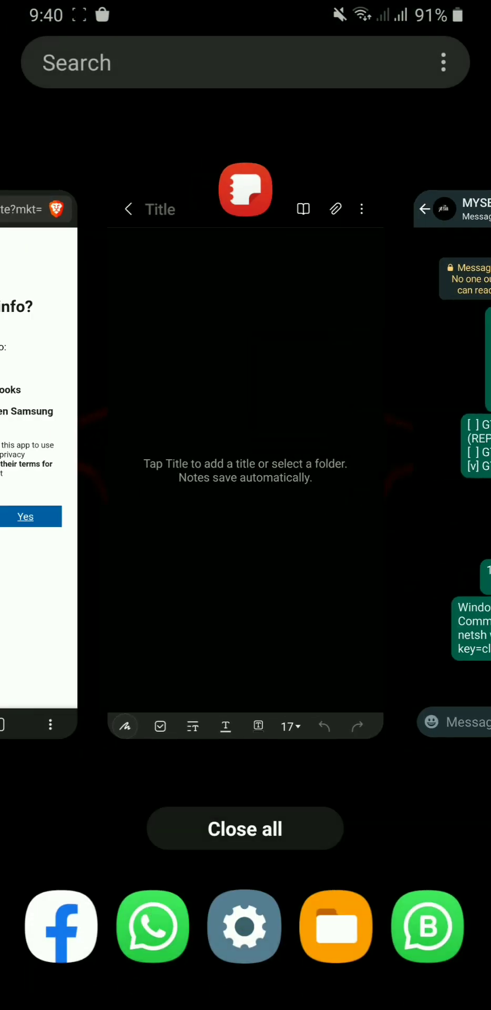
left_click(245, 452)
left_click(246, 263)
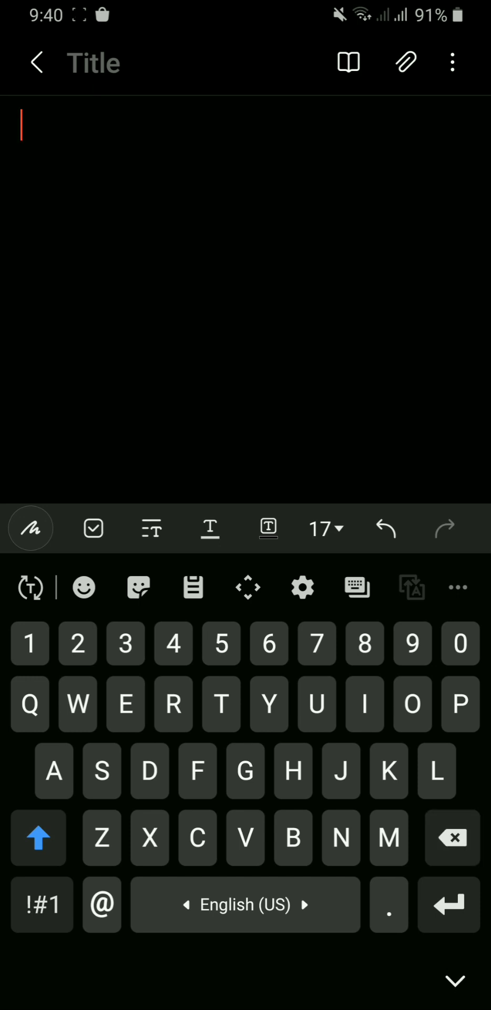
left_click(22, 124)
left_click(64, 104)
Title the note 'MUST PLAY', save it, and return to the All notes list
left_click(94, 62)
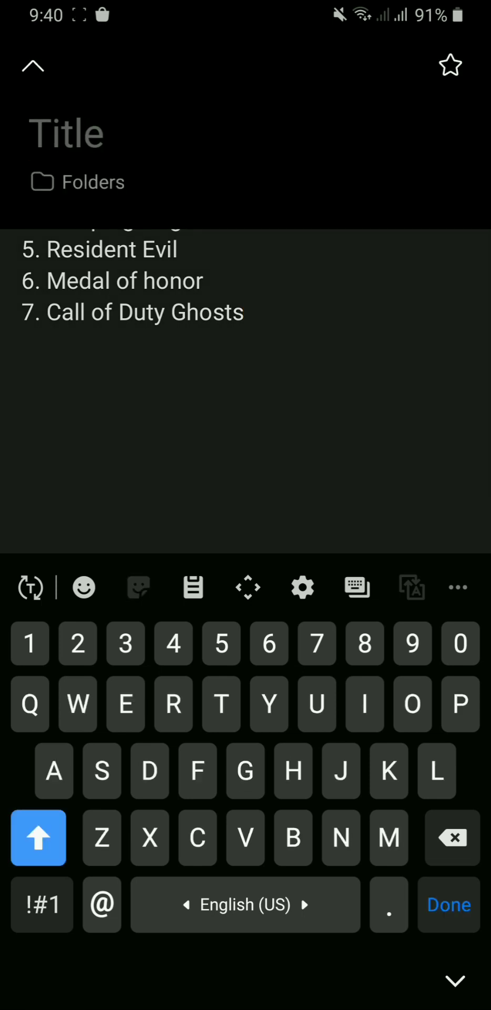
type("MYST")
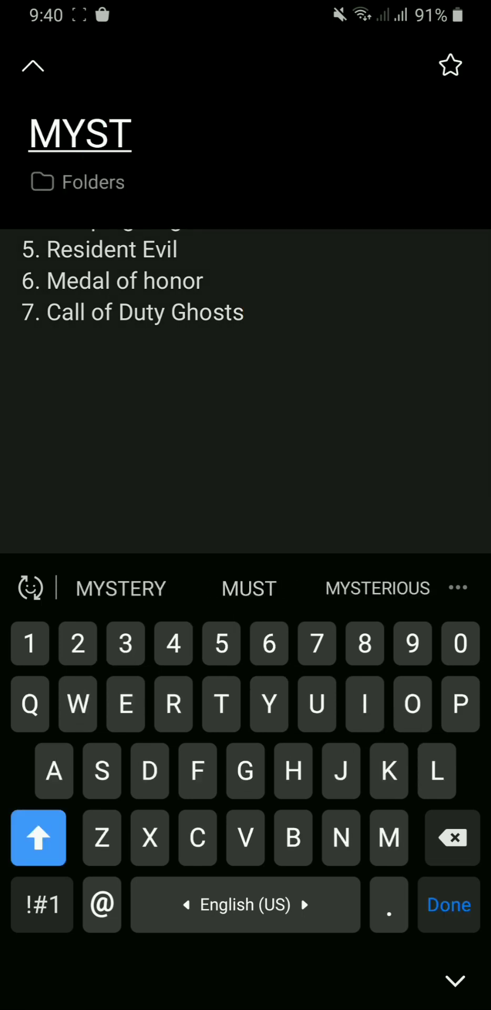
key("space")
type("PLAY")
left_click(449, 905)
left_click(456, 980)
key("Escape")
key("Escape")
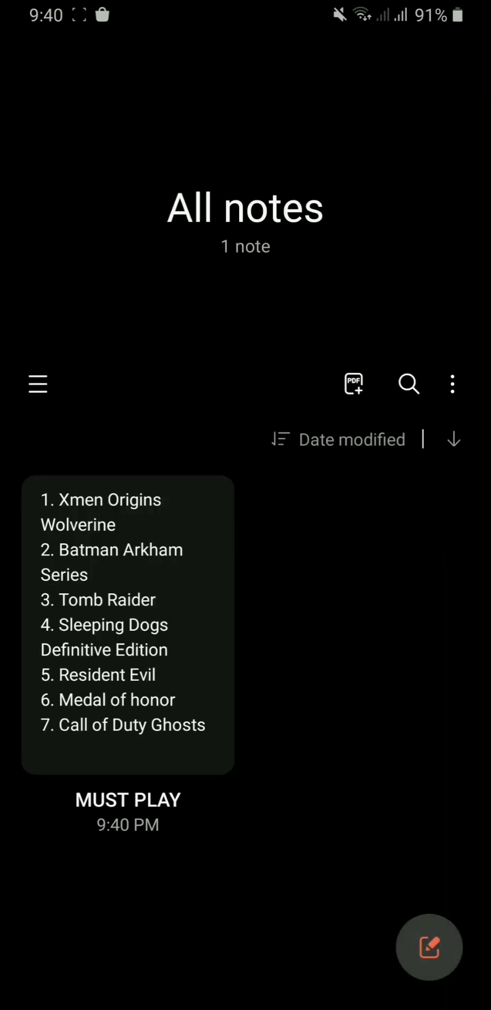